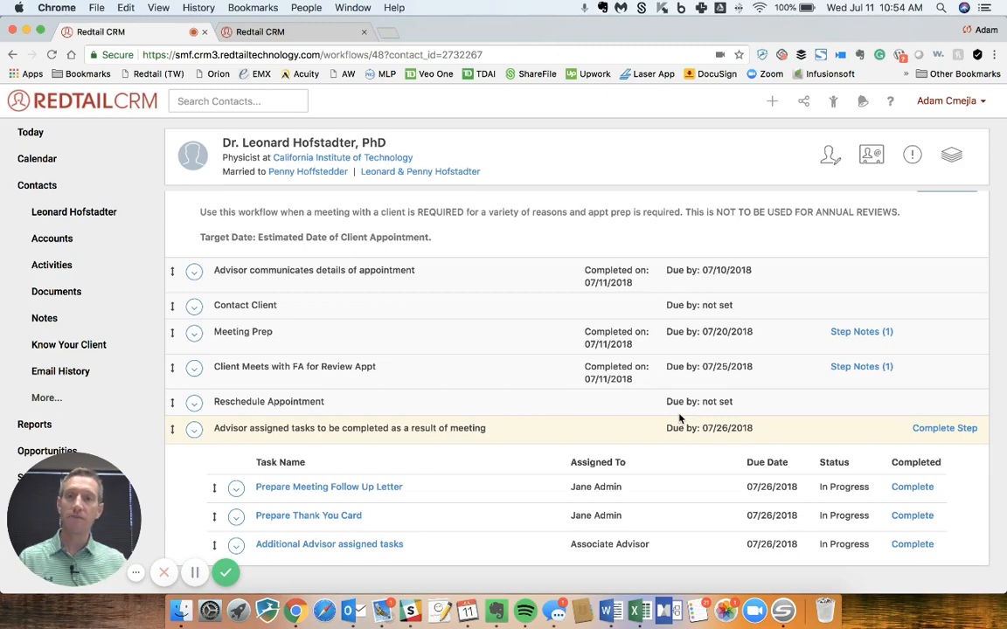
- Review the Appointment - Client Meeting workflow's steps and follow-up tasks, and check the client's contact card
scroll(680, 419, up, 2)
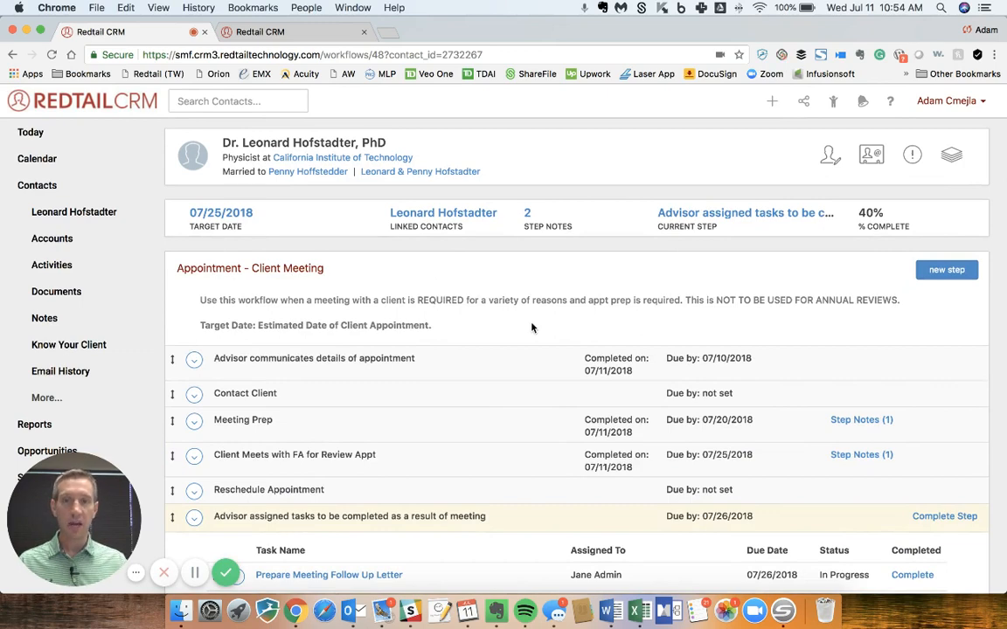
scroll(531, 327, down, 2)
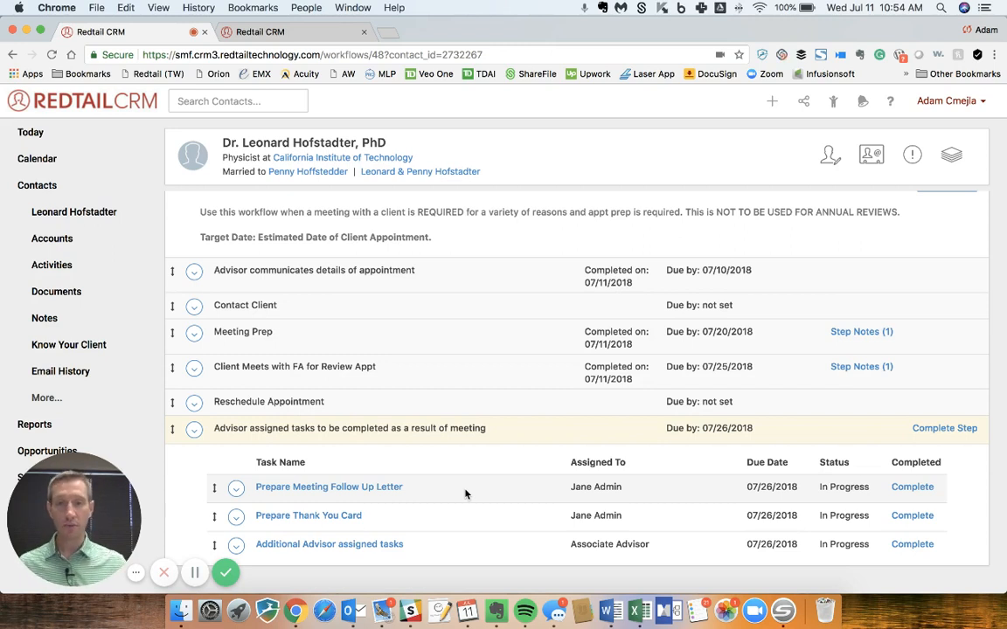
mouse_move(260, 486)
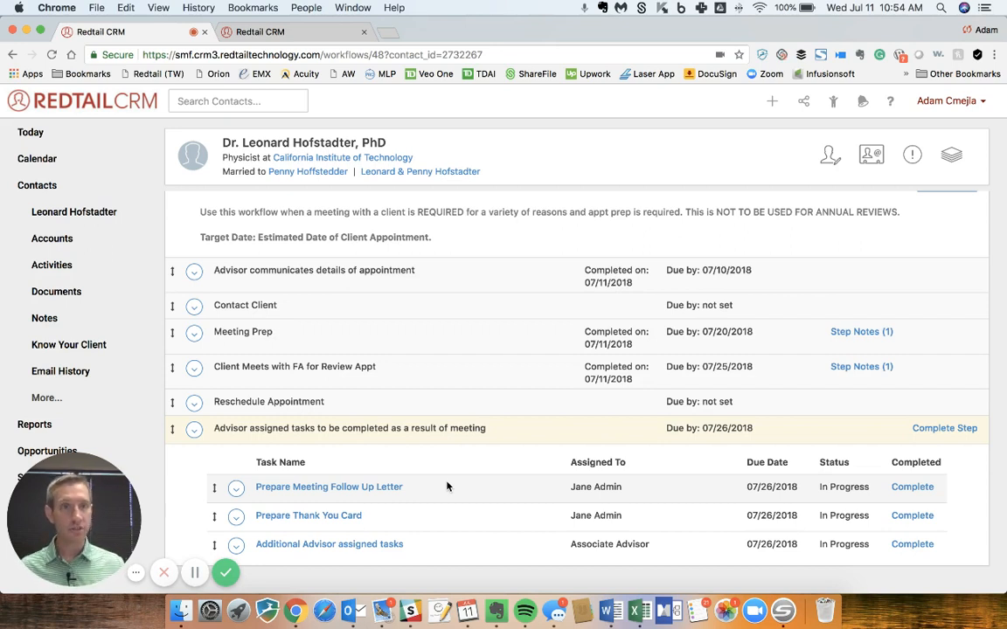
click(876, 164)
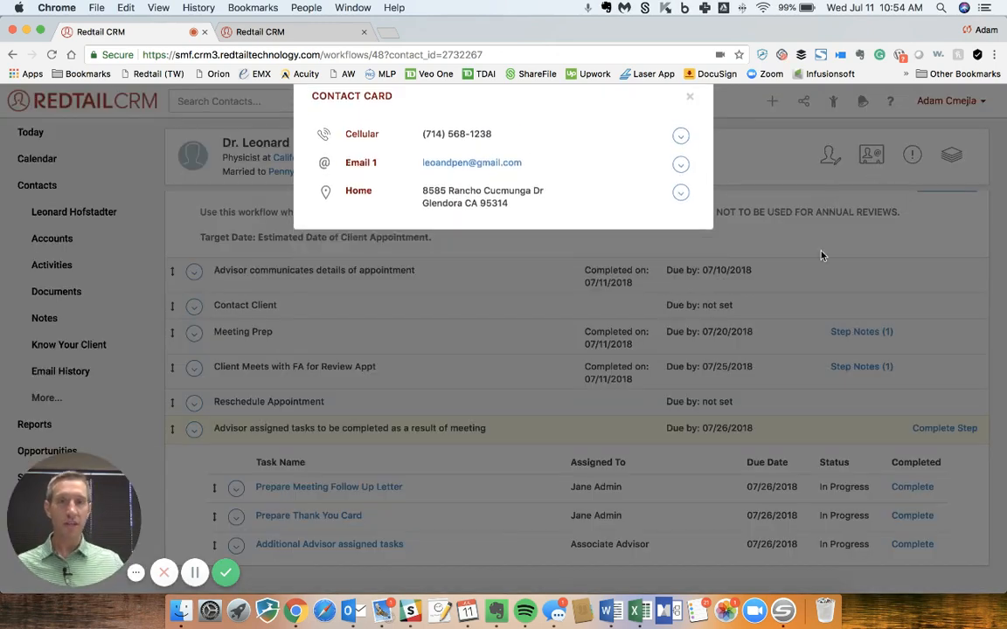
click(821, 256)
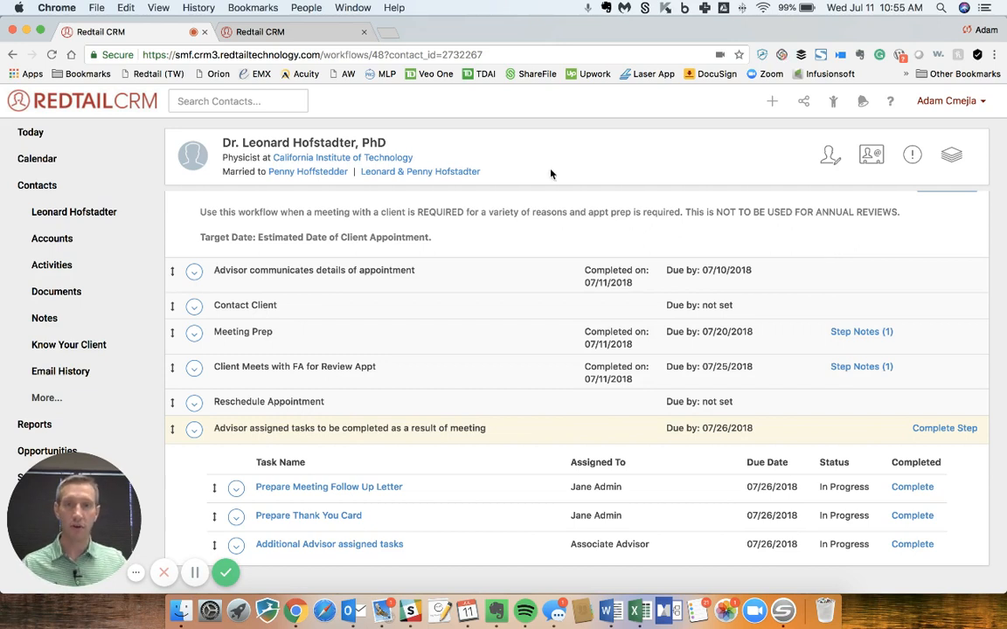
- Open the Mail Merge Templates list from the CRM management settings and look through the available letter templates
click(305, 34)
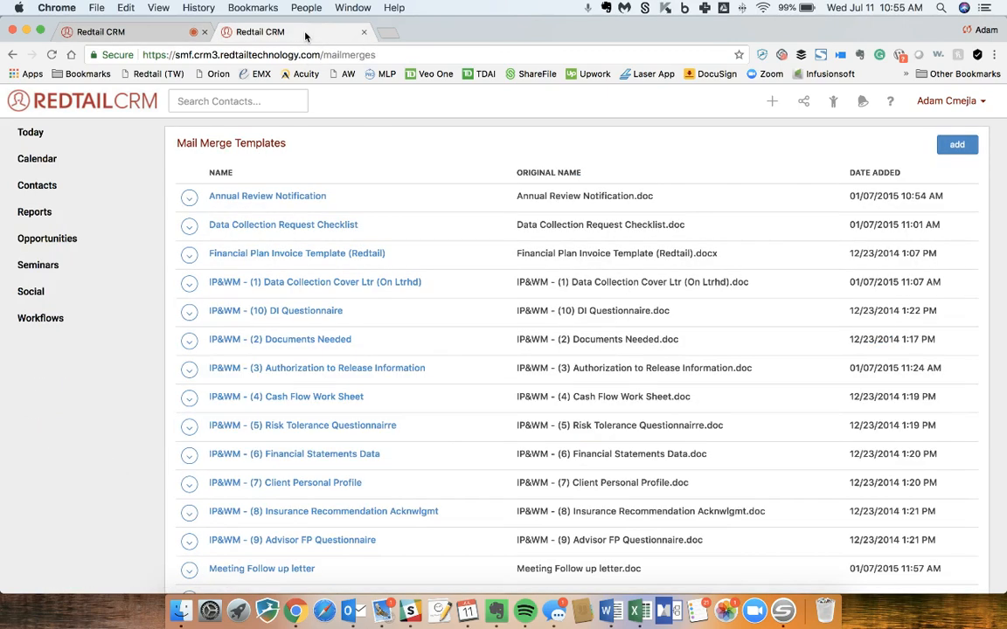
click(942, 103)
click(931, 179)
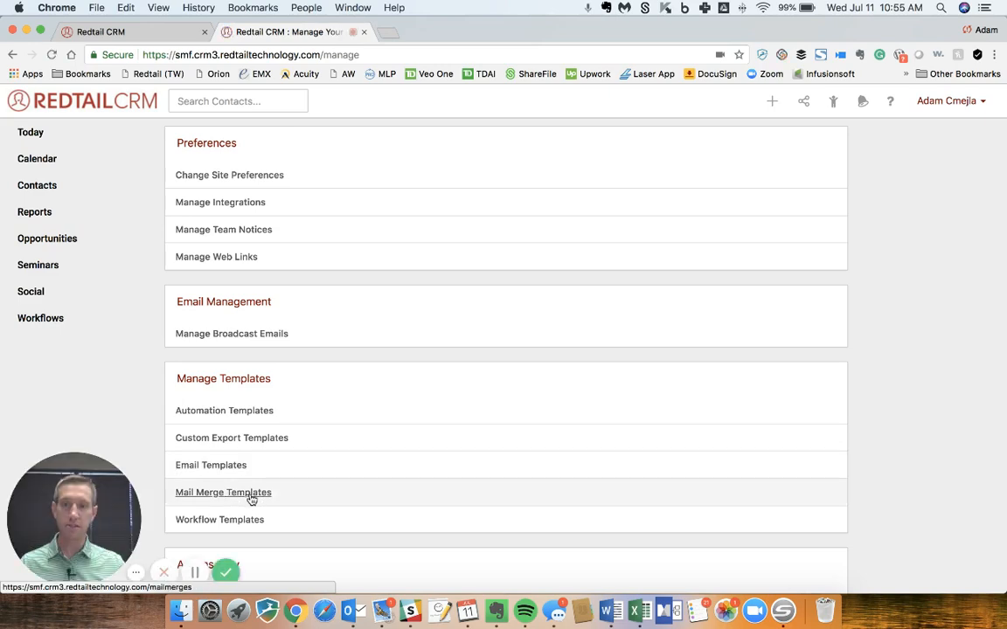
click(251, 499)
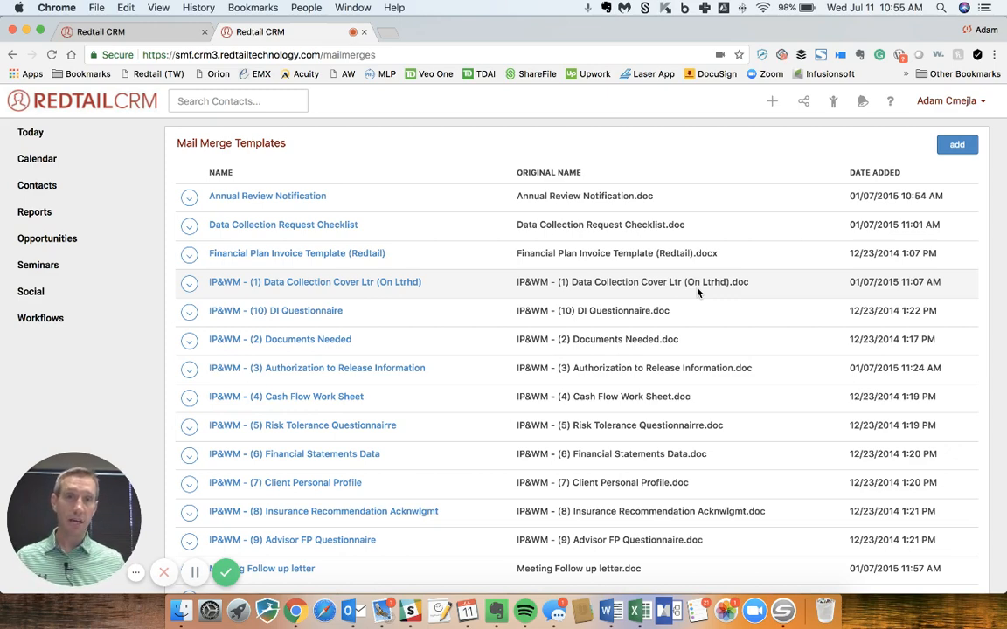
scroll(698, 292, down, 5)
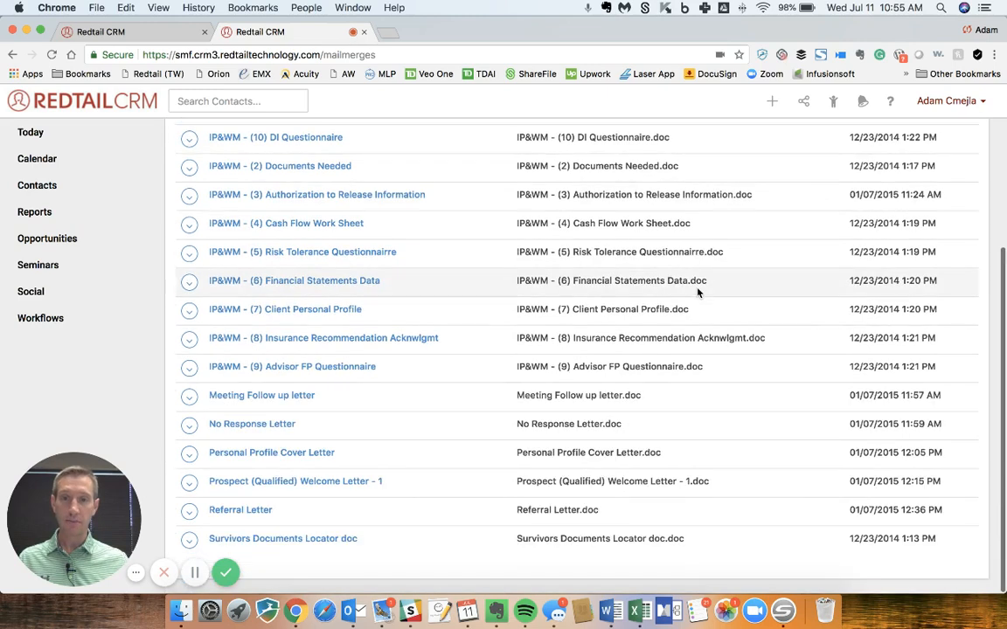
scroll(698, 293, up, 4)
scroll(697, 292, up, 2)
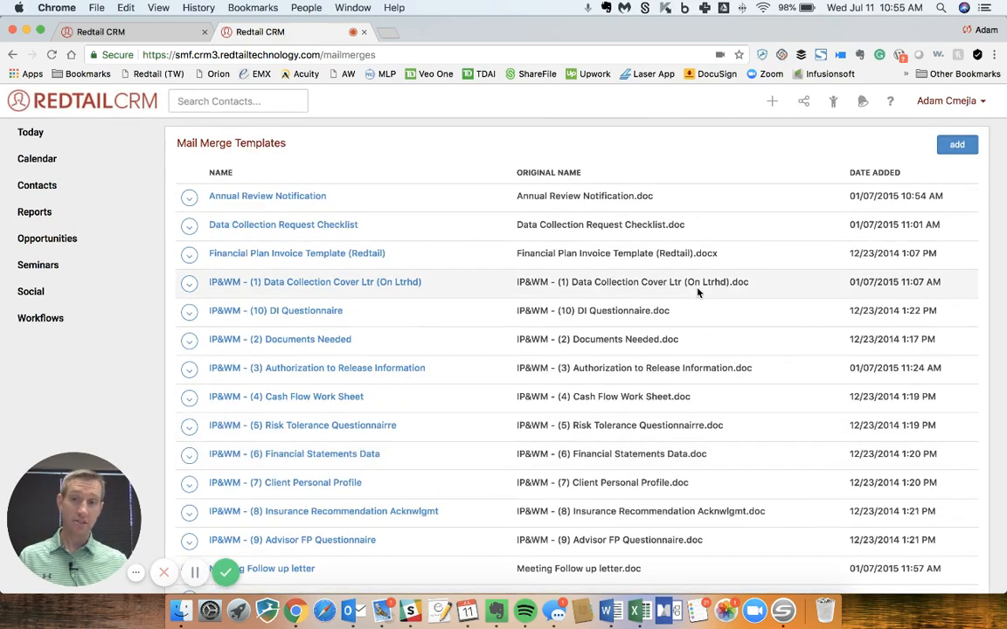
scroll(697, 292, down, 5)
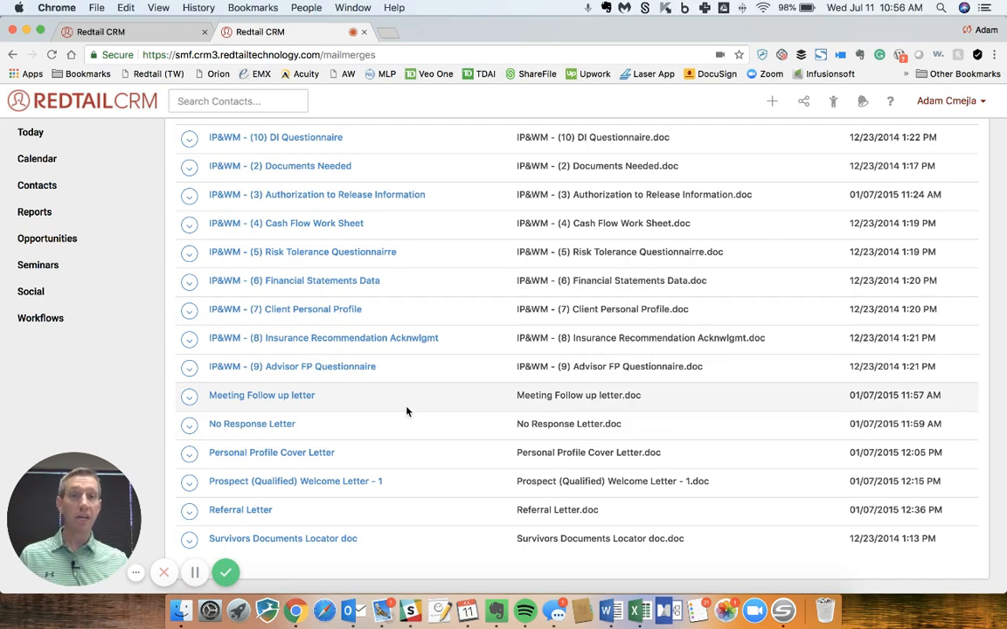
scroll(406, 411, up, 5)
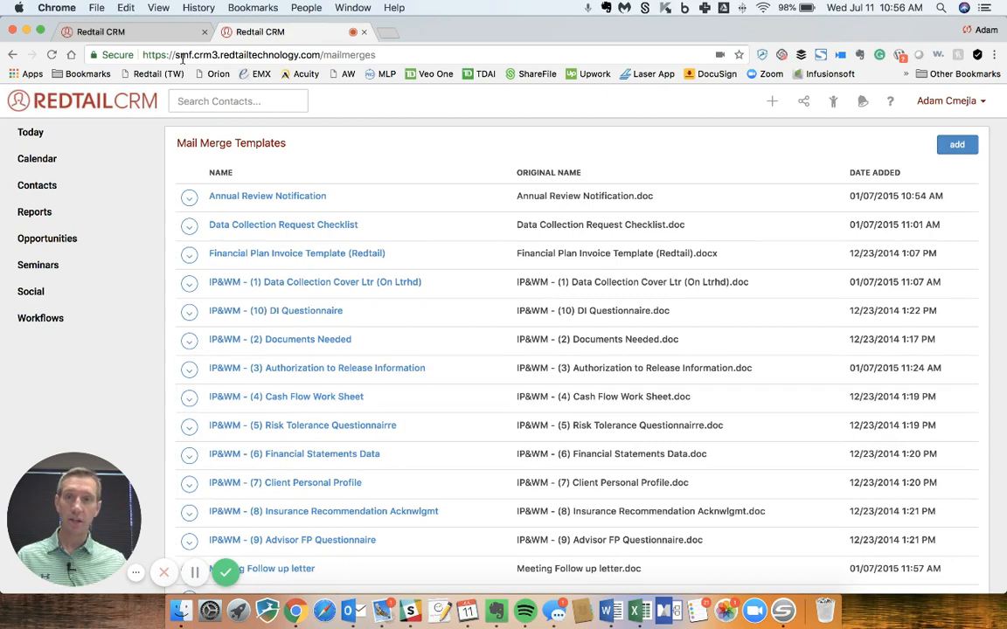
- Start a mail merge for the contact from the client meeting workflow, choosing the Meeting Follow up letter template
click(133, 29)
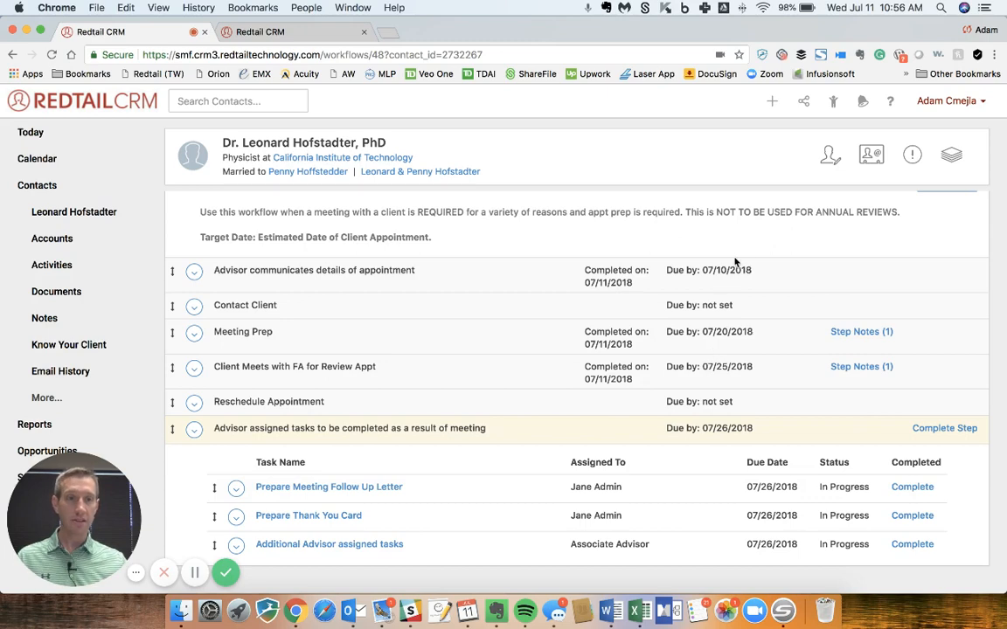
click(954, 156)
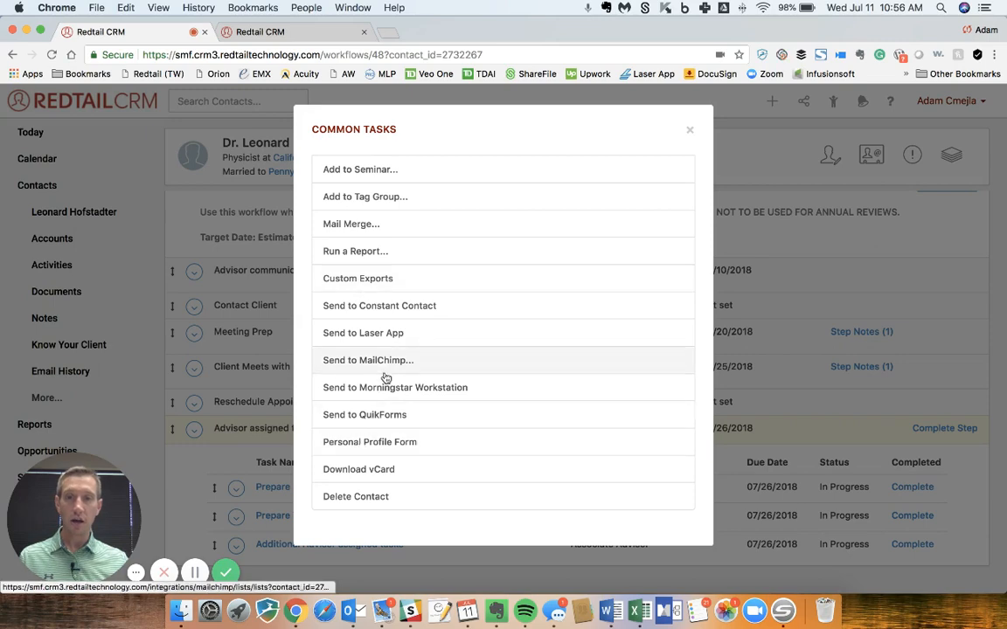
click(361, 227)
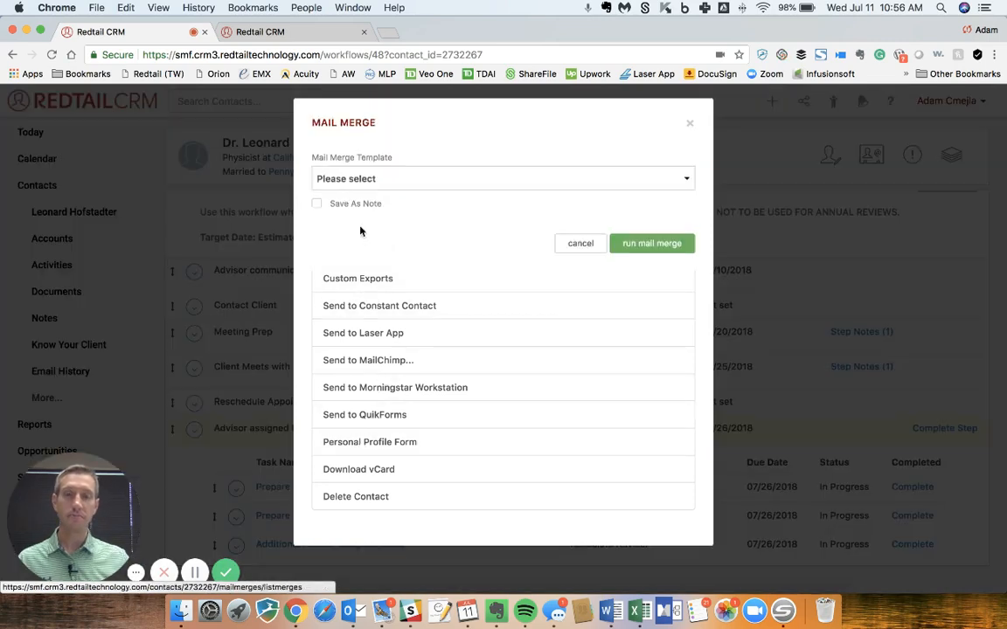
click(367, 185)
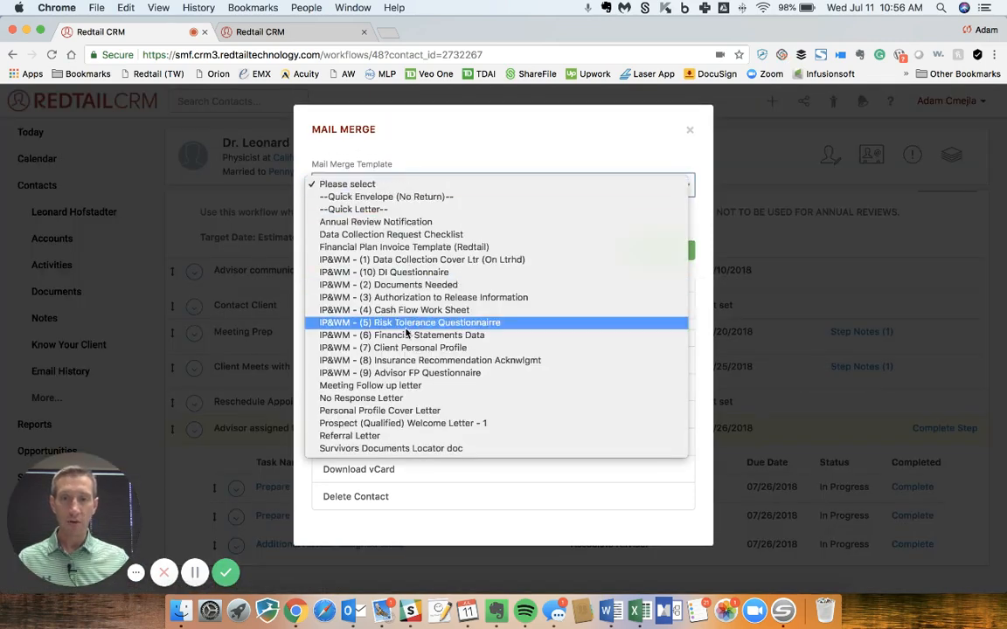
click(397, 387)
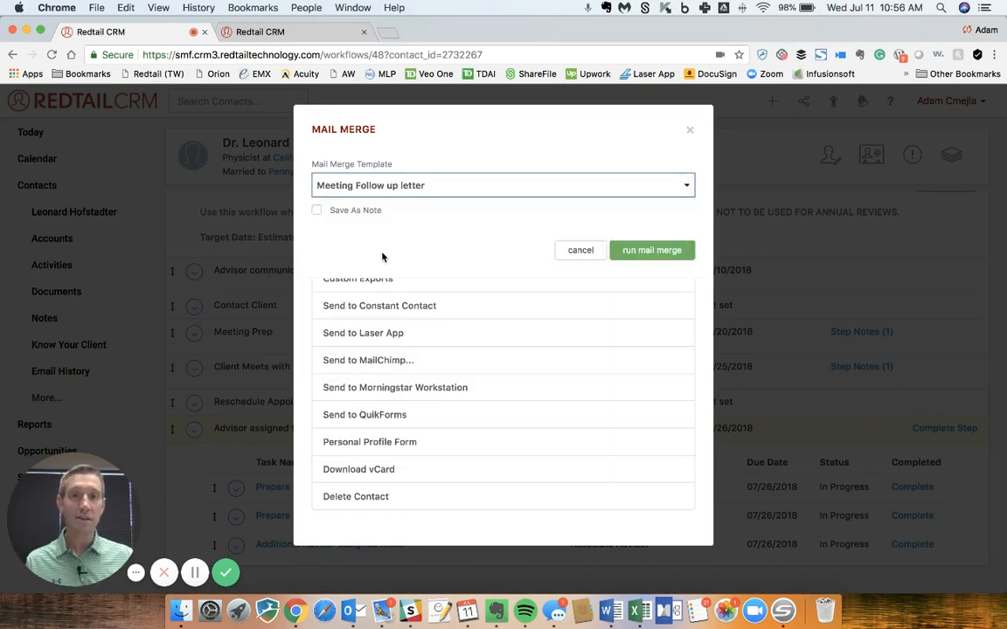
click(354, 216)
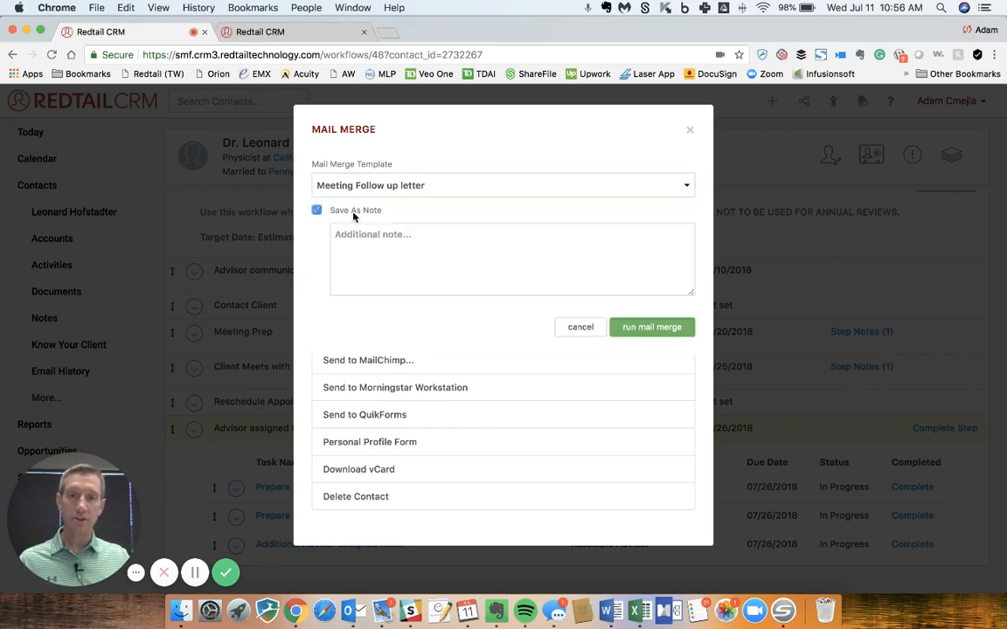
click(391, 260)
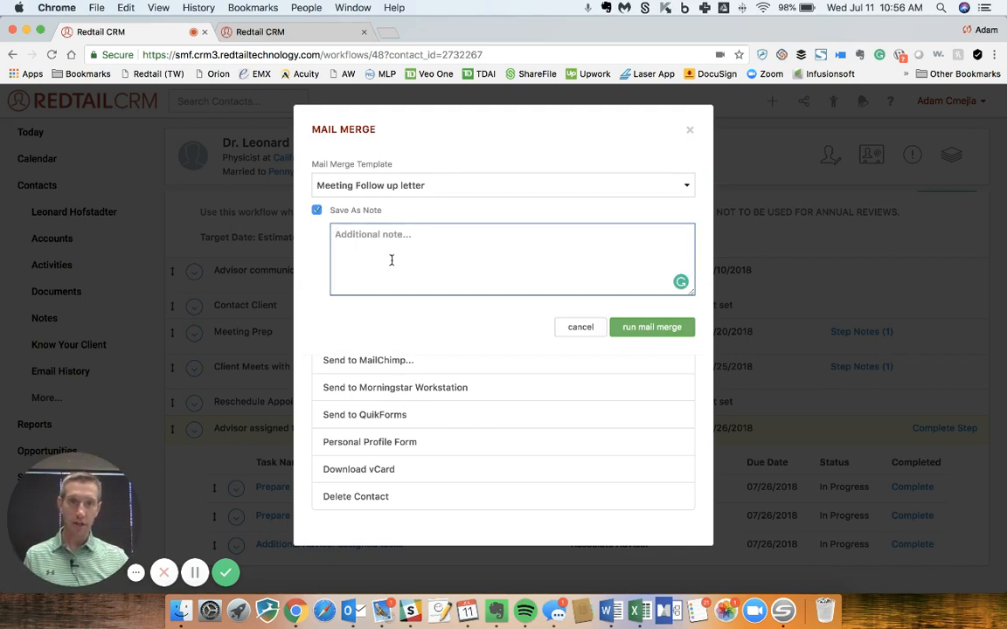
click(317, 210)
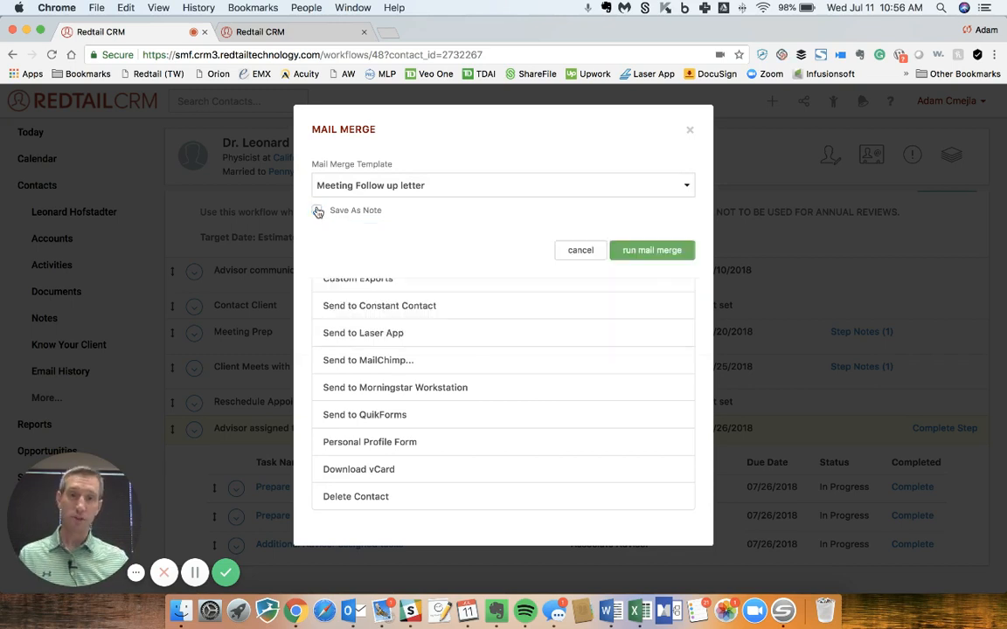
- Run the mail merge and open the downloaded Meeting Follow up letter document in Word
click(644, 252)
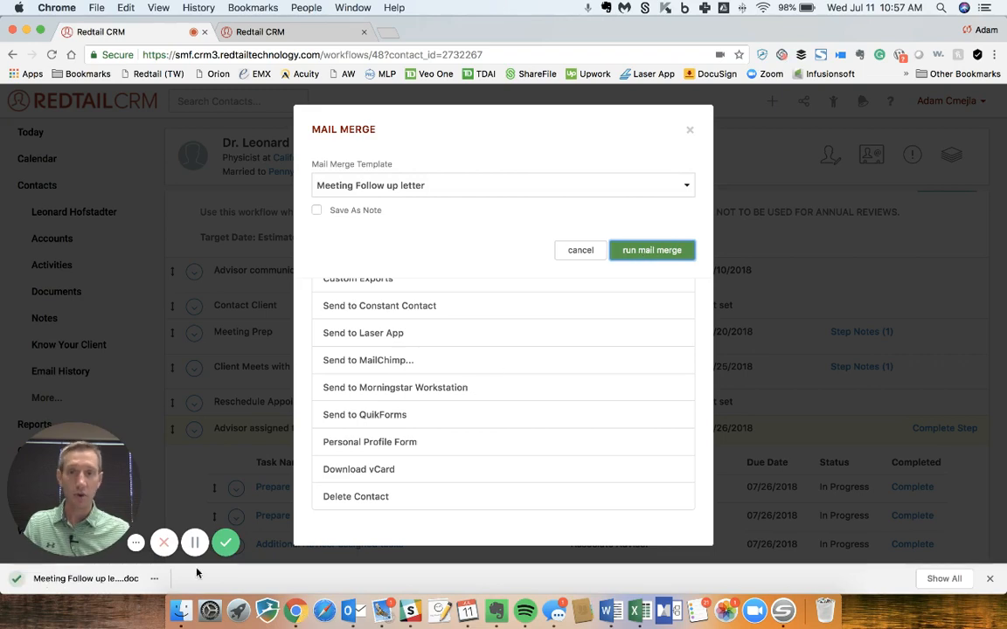
click(105, 579)
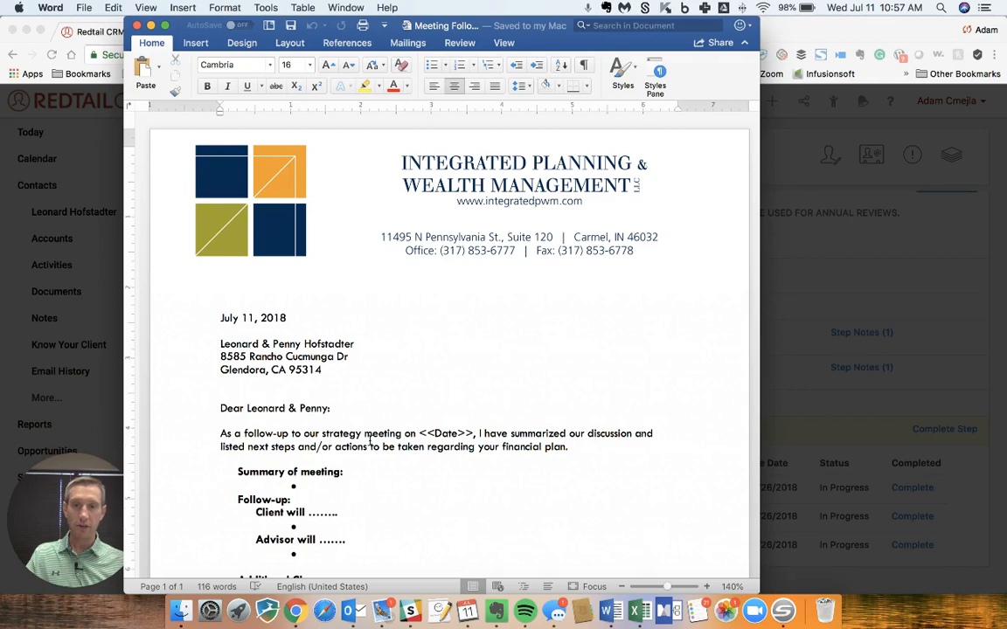
- Examine the merged letter's address block, date placeholder, meeting summary and follow-up sections, advisor signature area and footer
scroll(455, 437, down, 2)
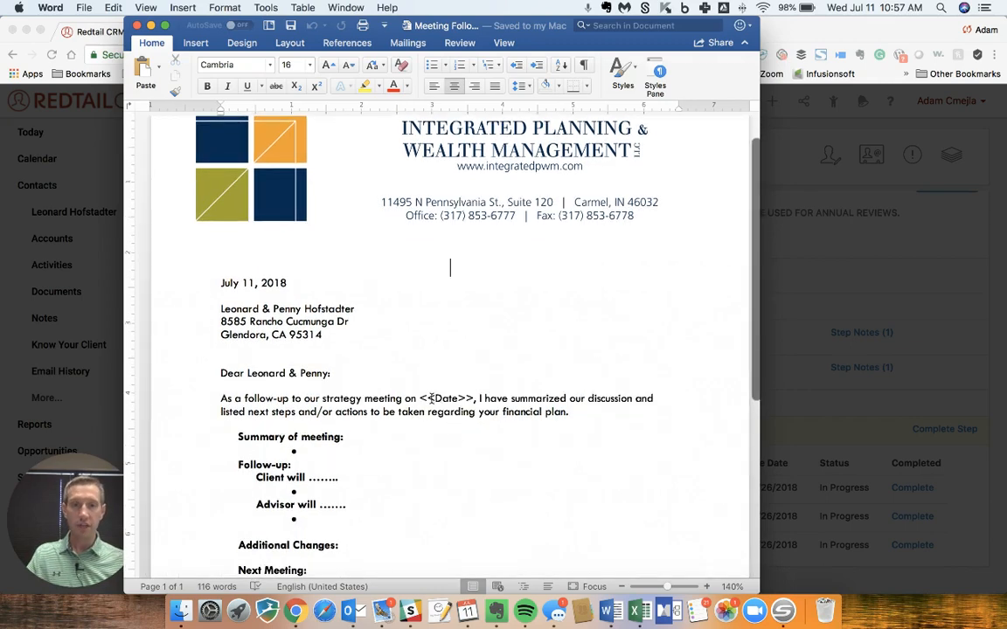
click(421, 398)
drag(432, 396, 472, 399)
click(469, 400)
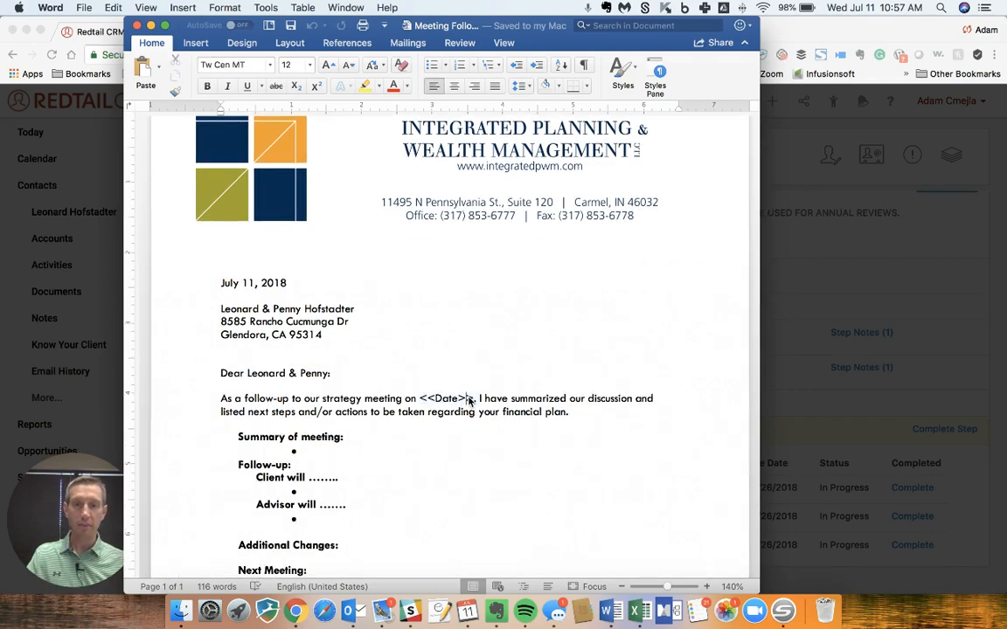
scroll(468, 398, down, 4)
scroll(468, 397, down, 3)
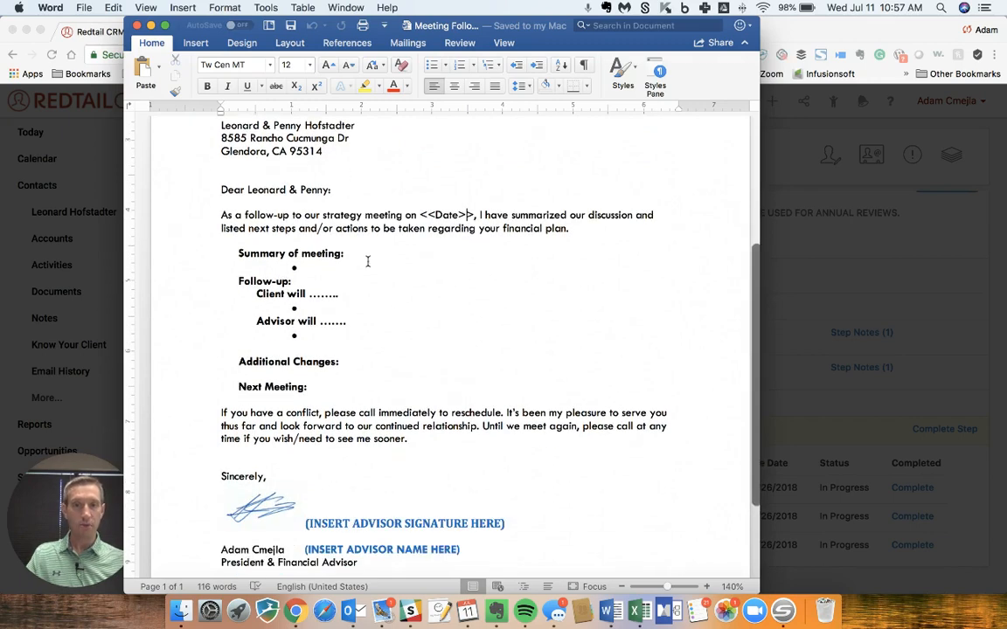
click(367, 264)
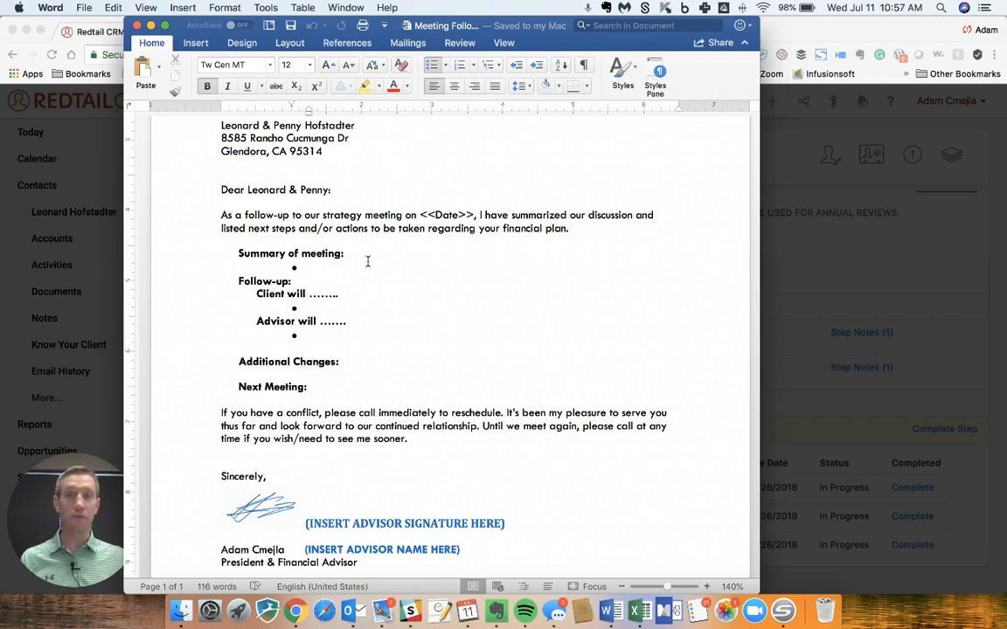
scroll(367, 263, up, 1)
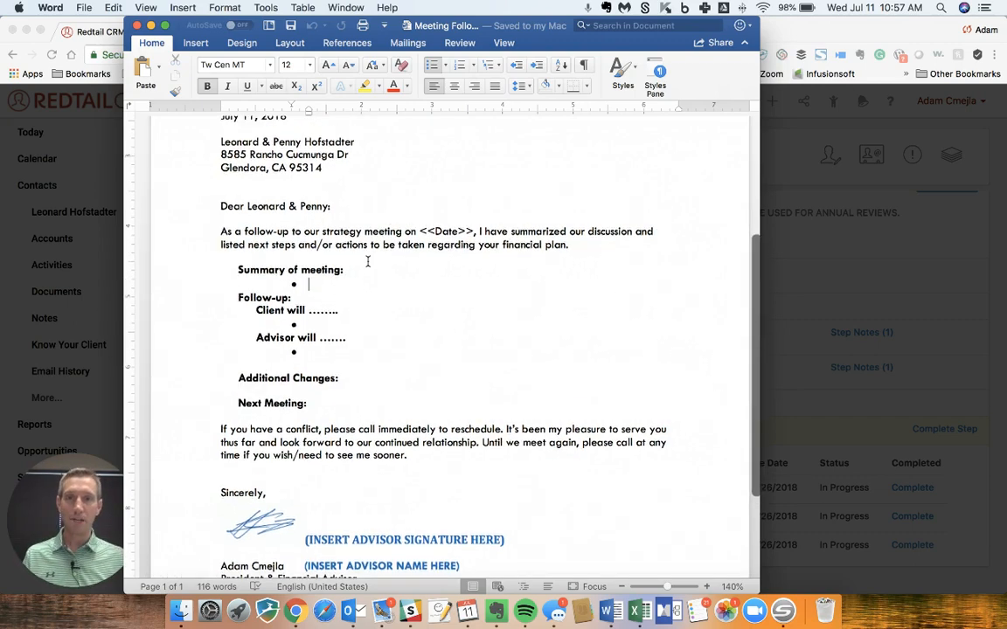
scroll(366, 260, down, 2)
scroll(345, 247, up, 1)
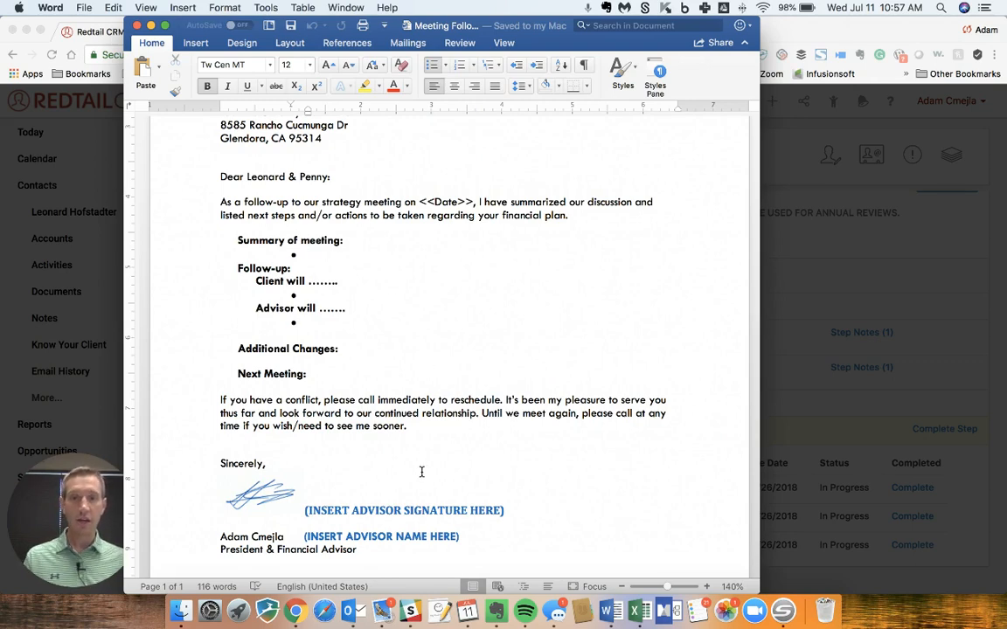
click(416, 512)
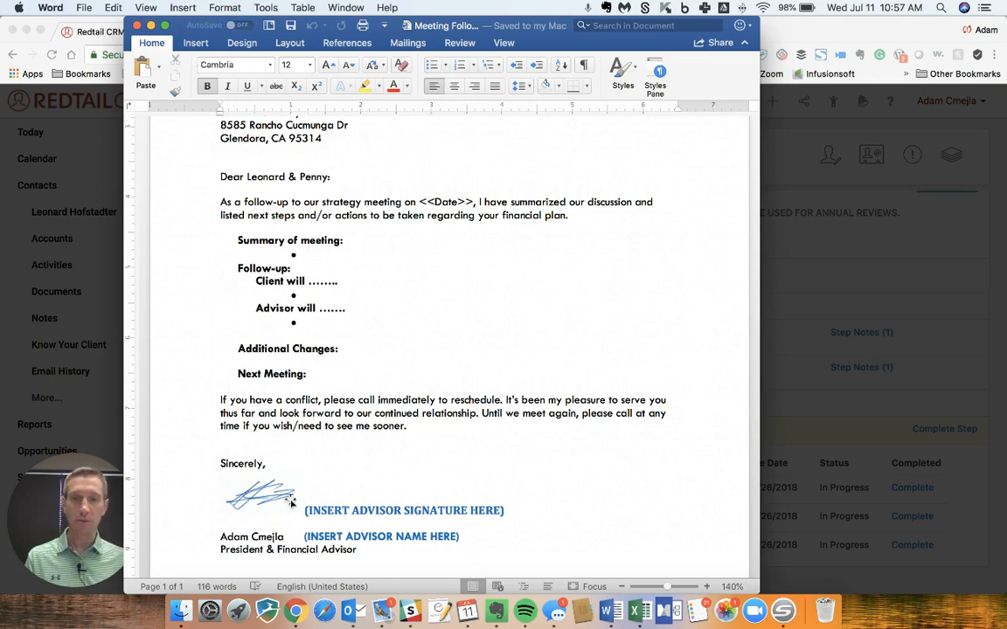
scroll(293, 494, down, 3)
scroll(292, 493, down, 2)
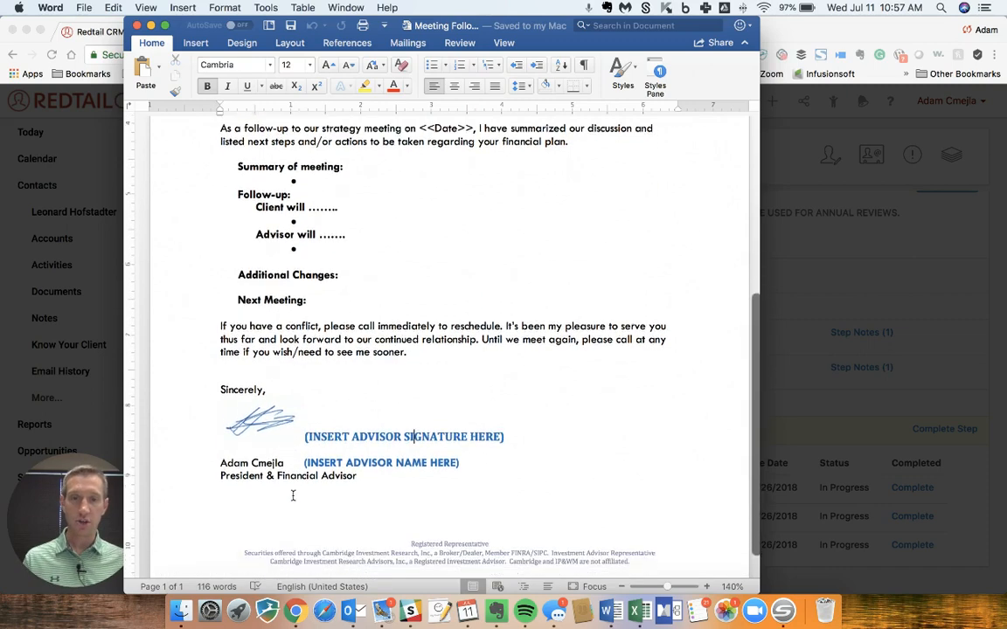
scroll(292, 494, up, 10)
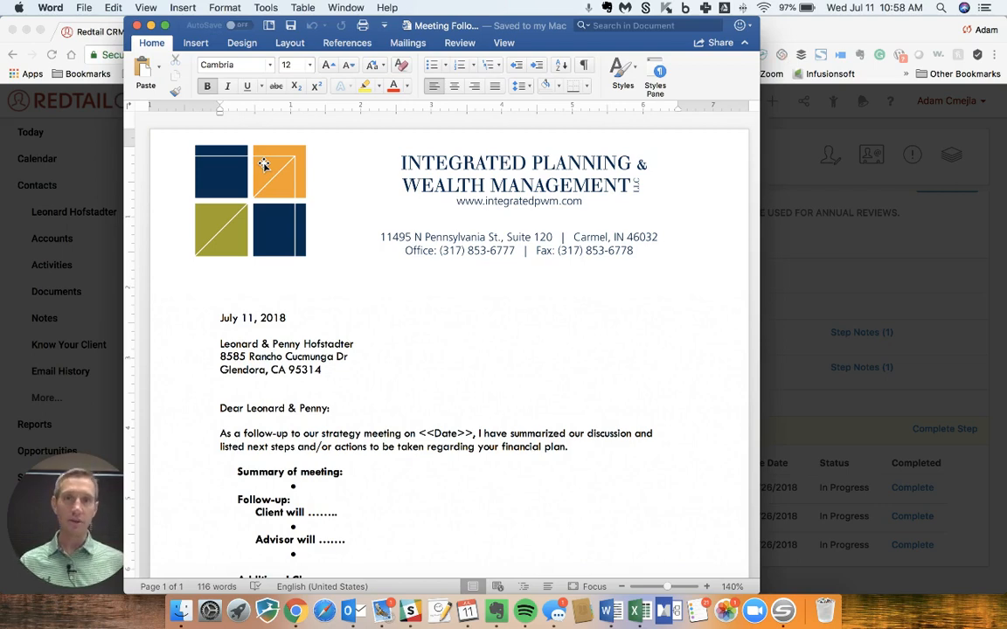
- Close the letter document and dismiss the mail merge and common tasks dialogs to return to the contact's workflow
click(136, 25)
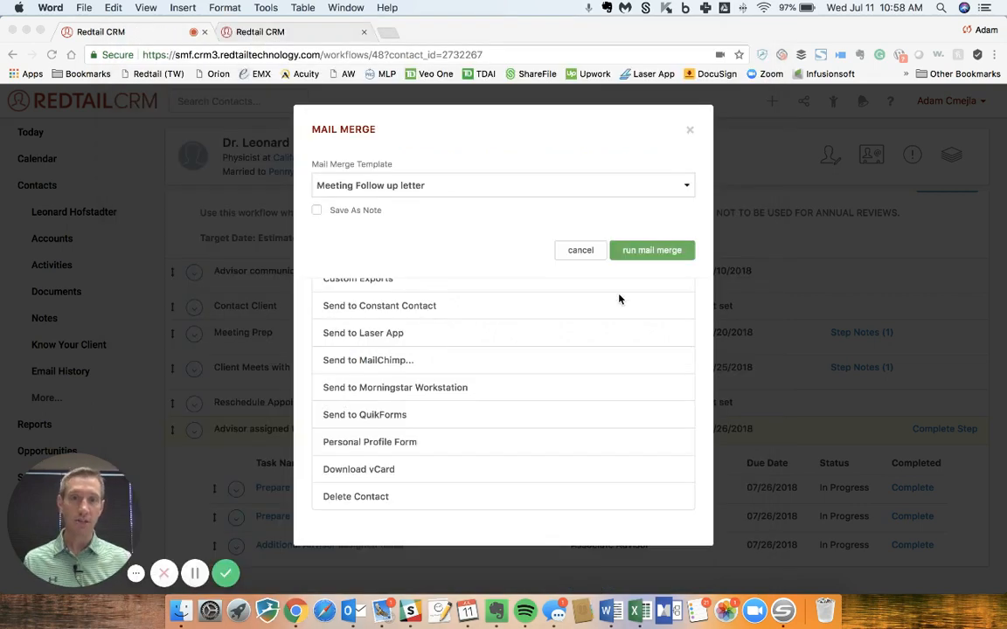
click(577, 253)
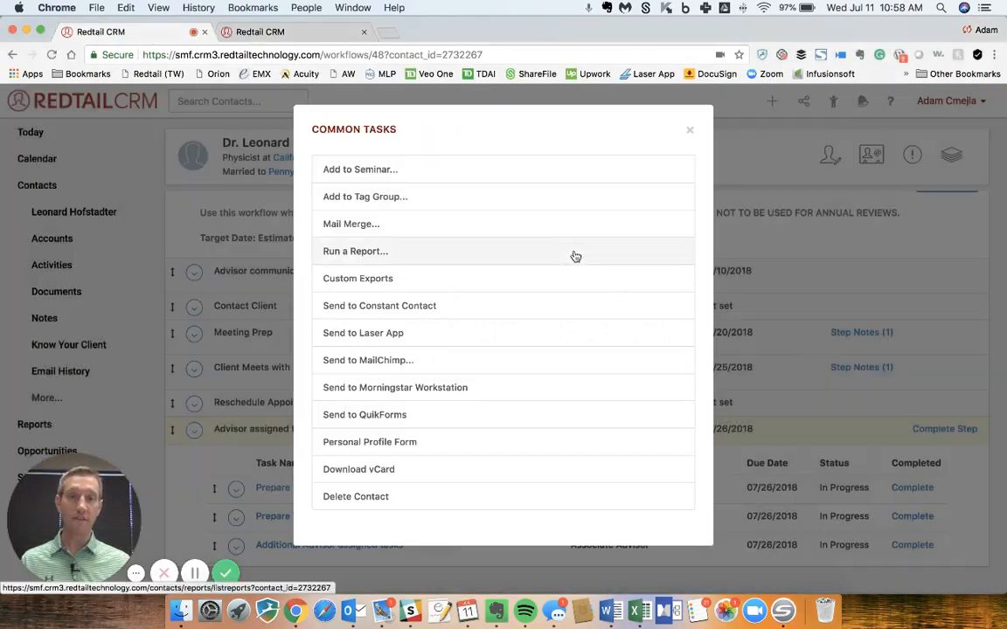
click(758, 285)
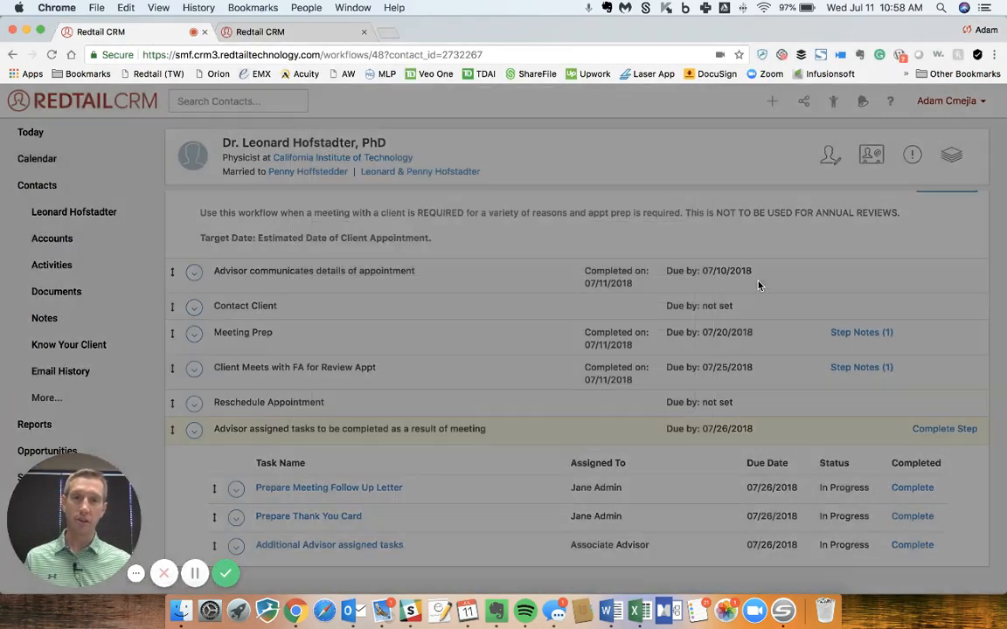